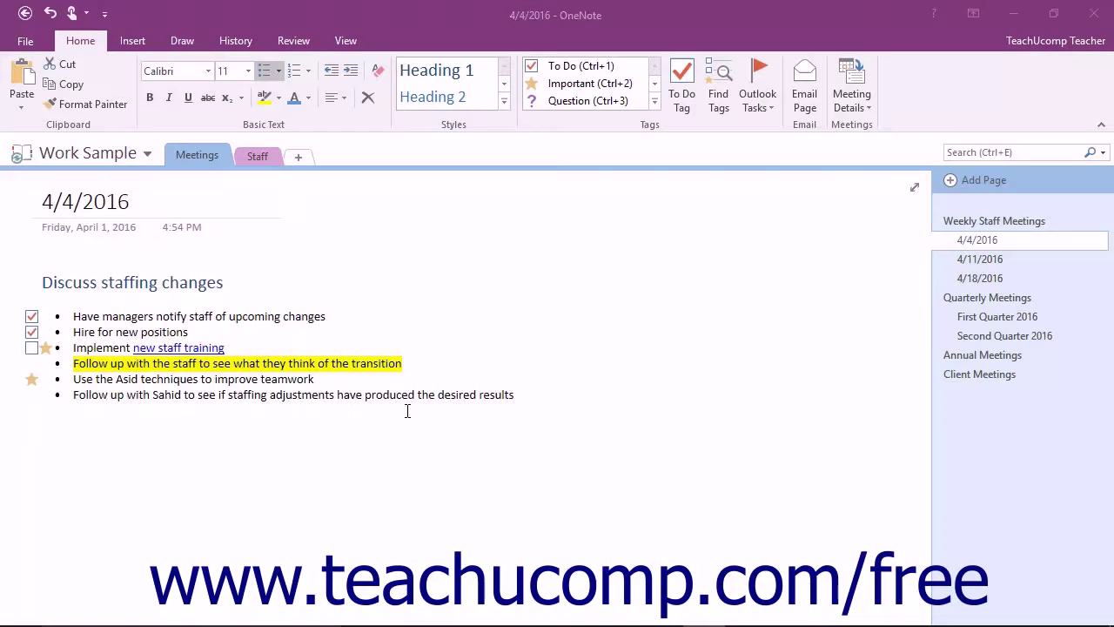
# Step: Select the whole last bullet about checking whether the staffing adjustments produced the desired results
pyautogui.tripleClick(407, 410)
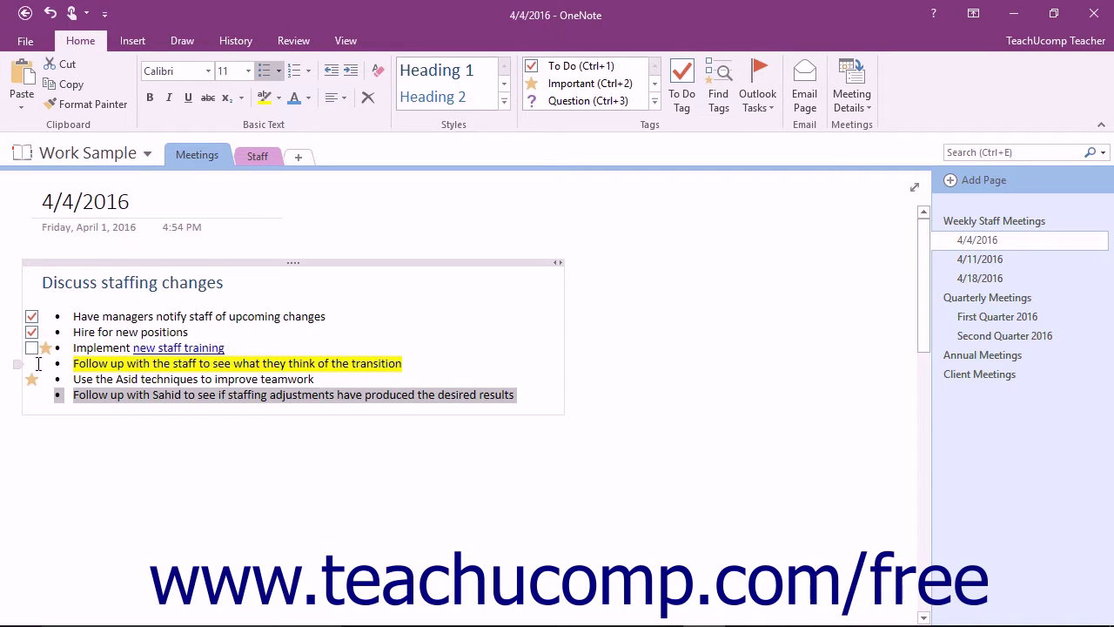
# Step: Tag the last bullet as To Do and bring up the Tags Summary of the notebook's tagged notes
pyautogui.click(21, 398)
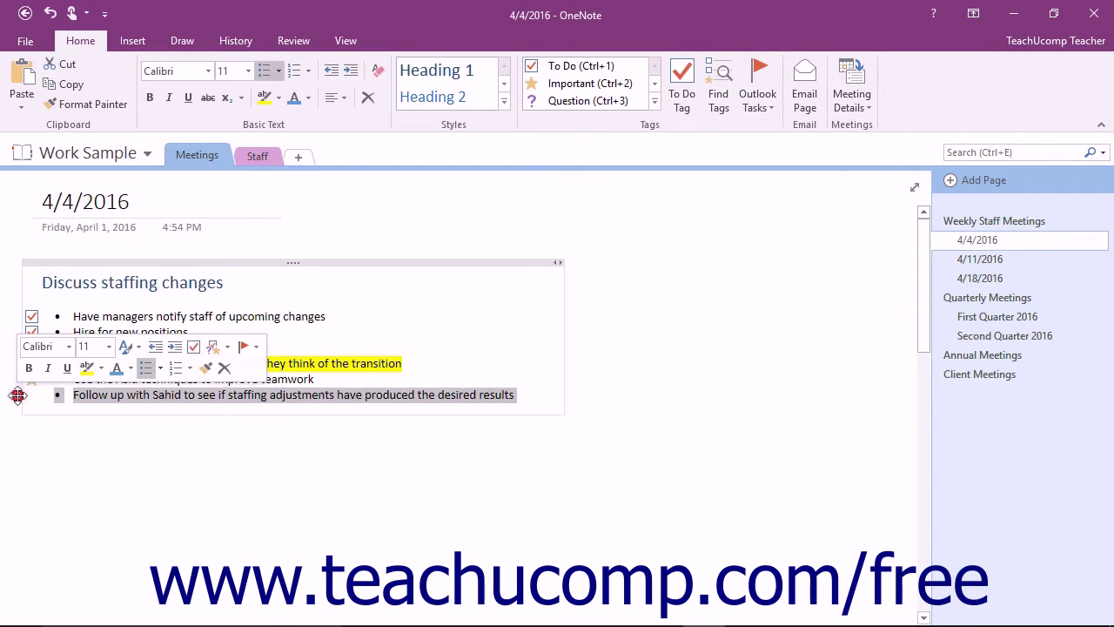
pyautogui.click(655, 105)
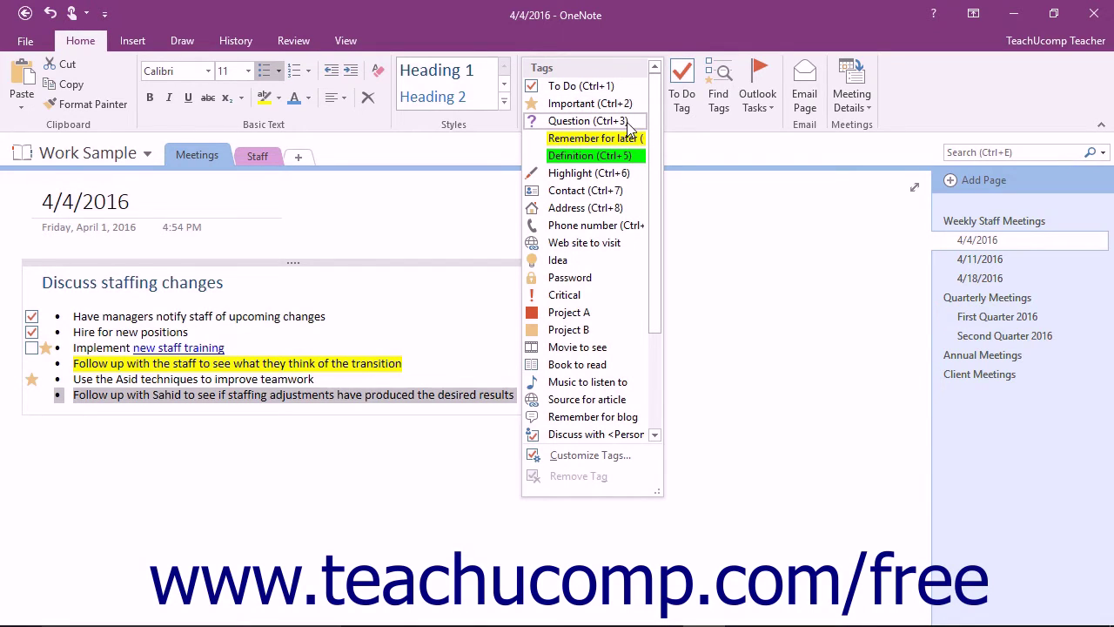
pyautogui.click(612, 88)
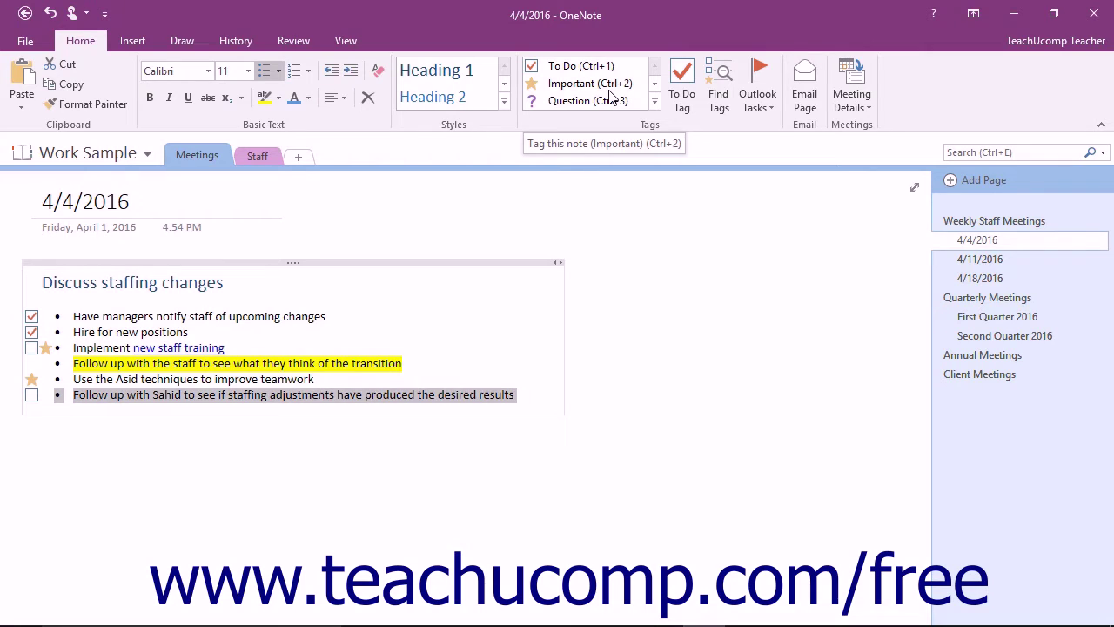
pyautogui.click(717, 102)
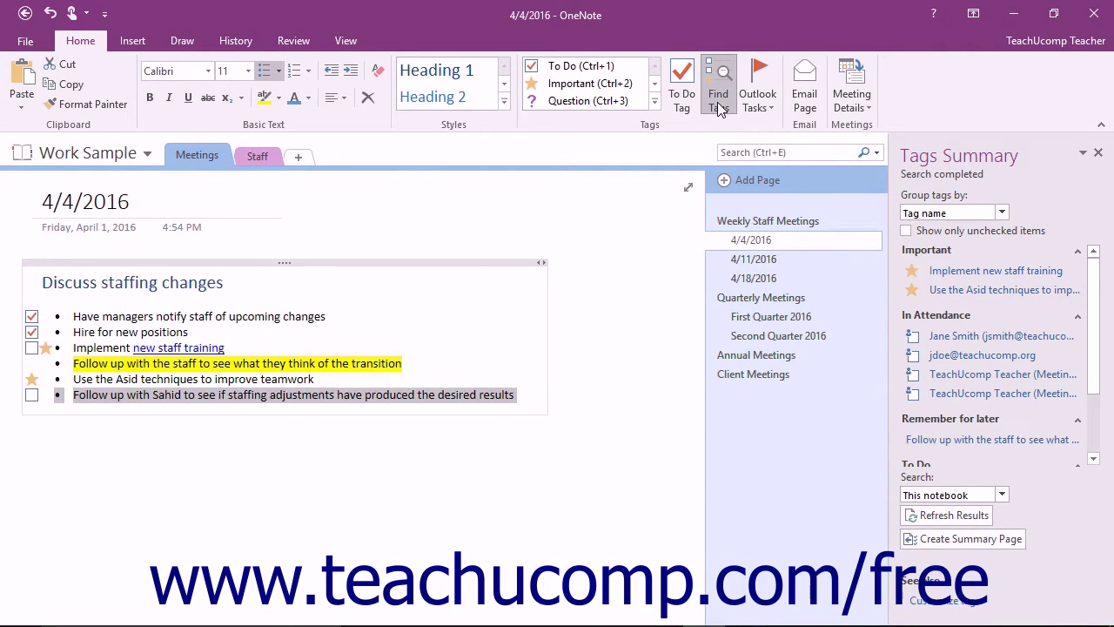
pyautogui.click(717, 102)
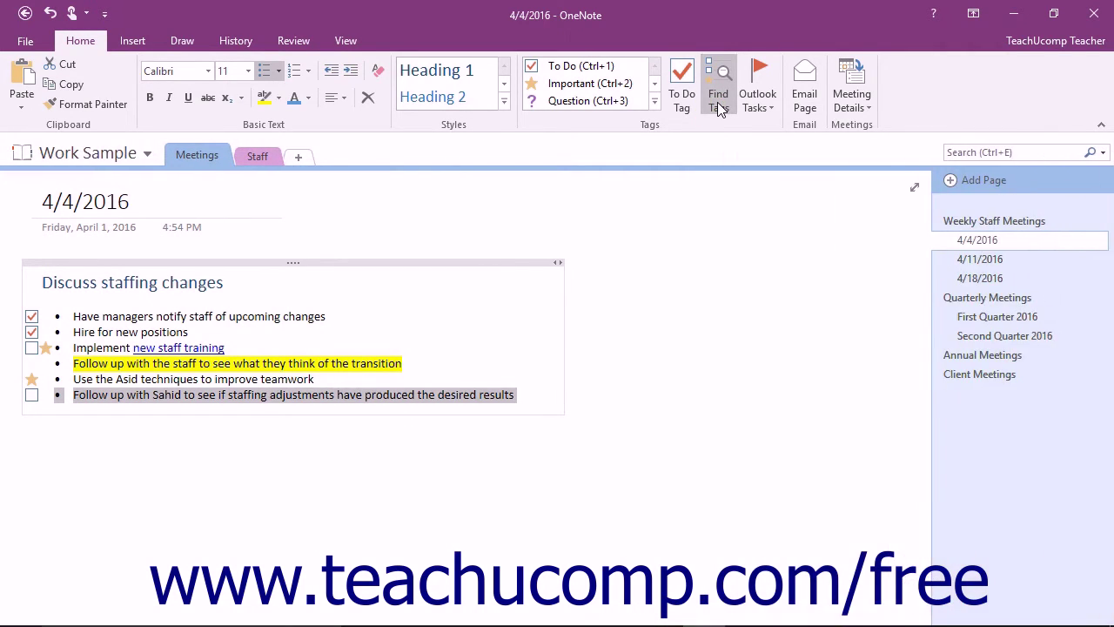
pyautogui.click(717, 102)
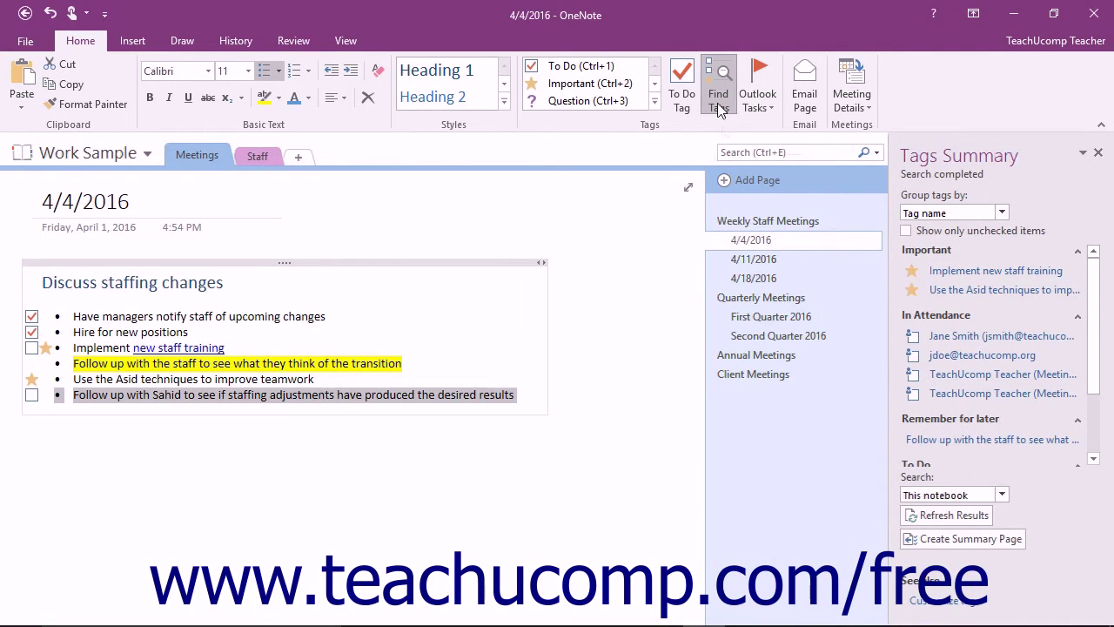
pyautogui.click(1003, 214)
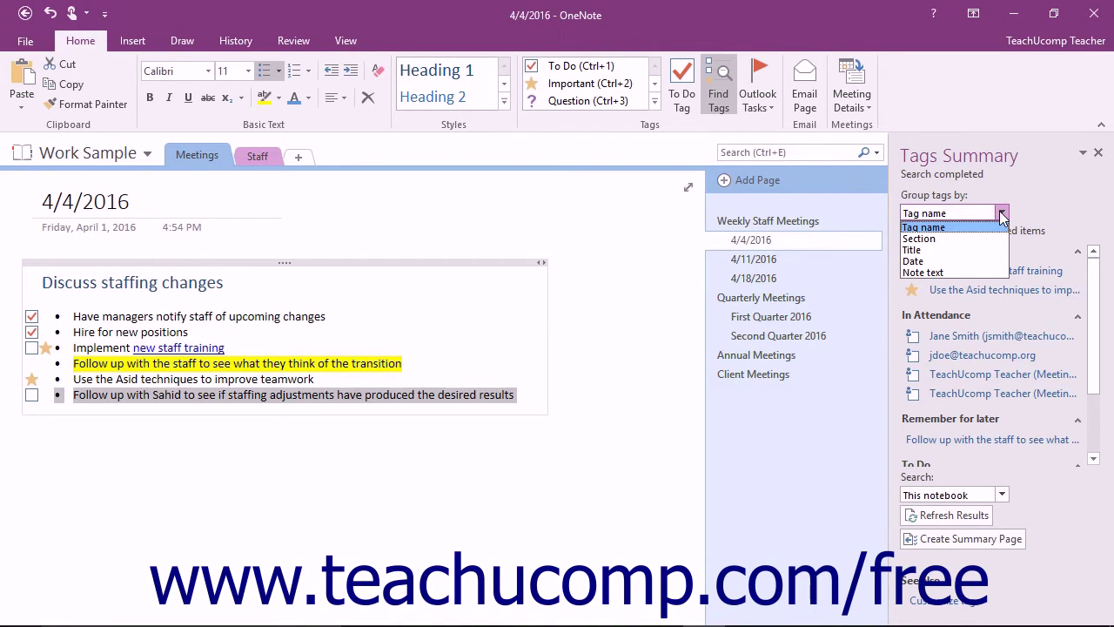
pyautogui.click(1003, 215)
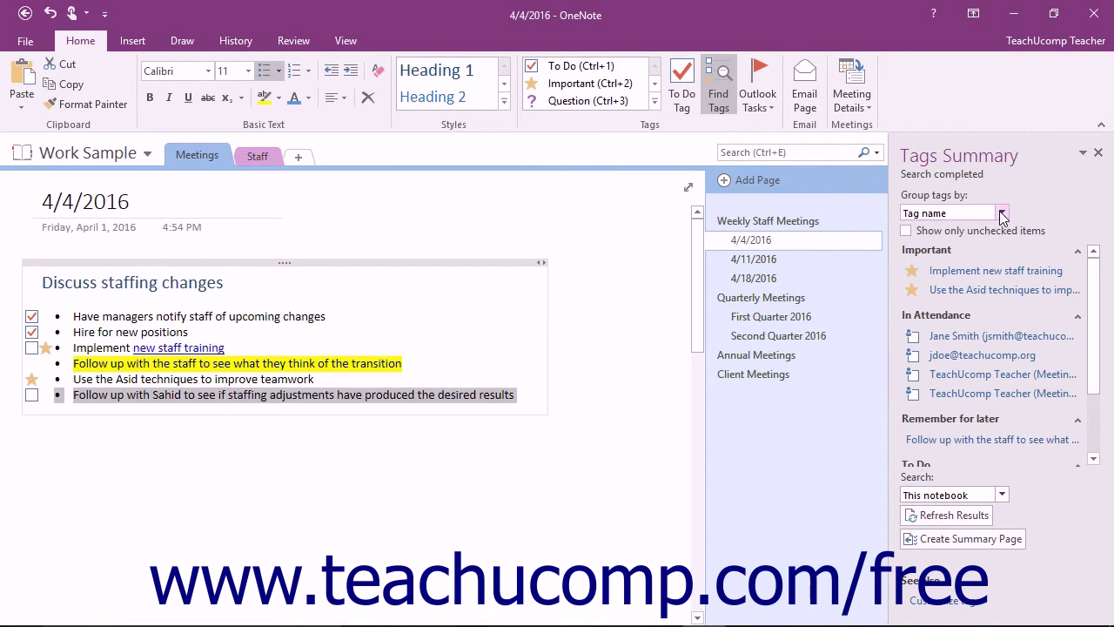
pyautogui.click(1003, 215)
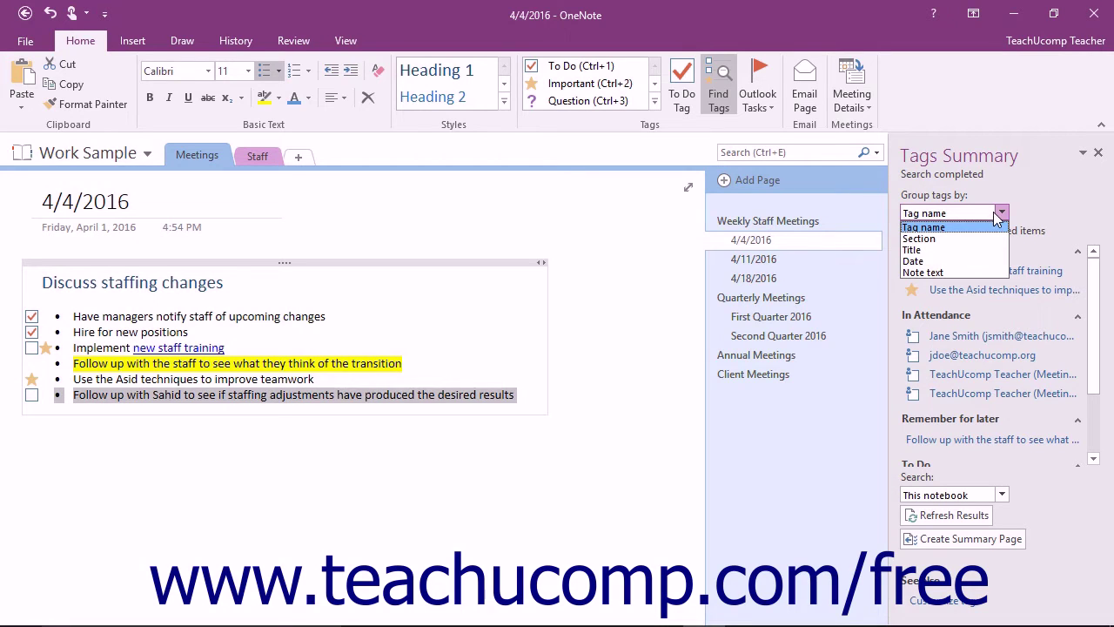
pyautogui.click(999, 218)
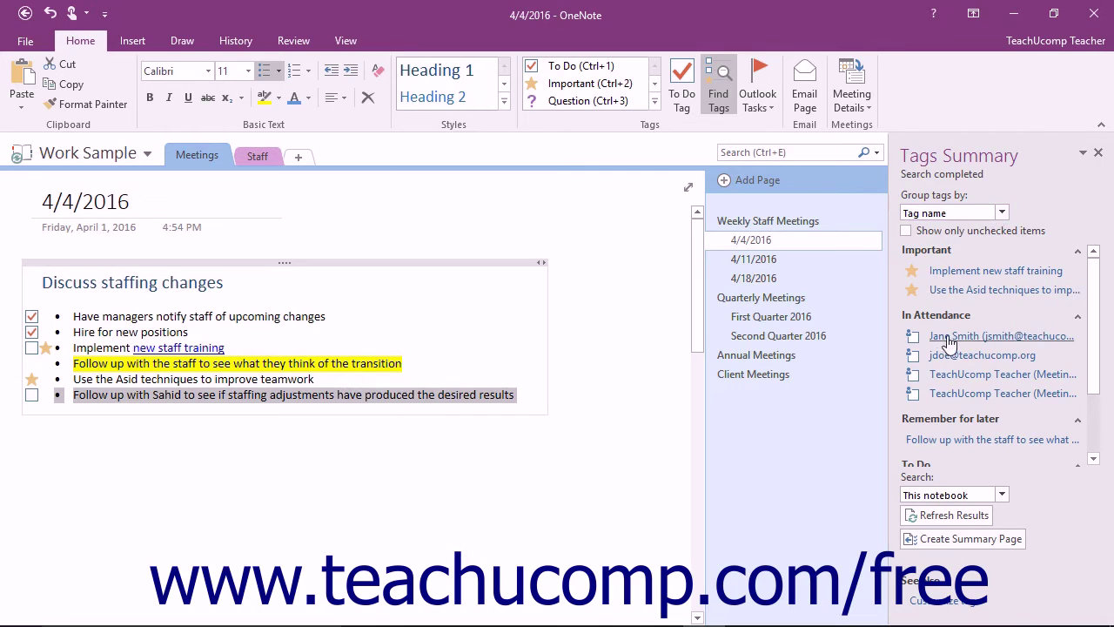
pyautogui.click(981, 233)
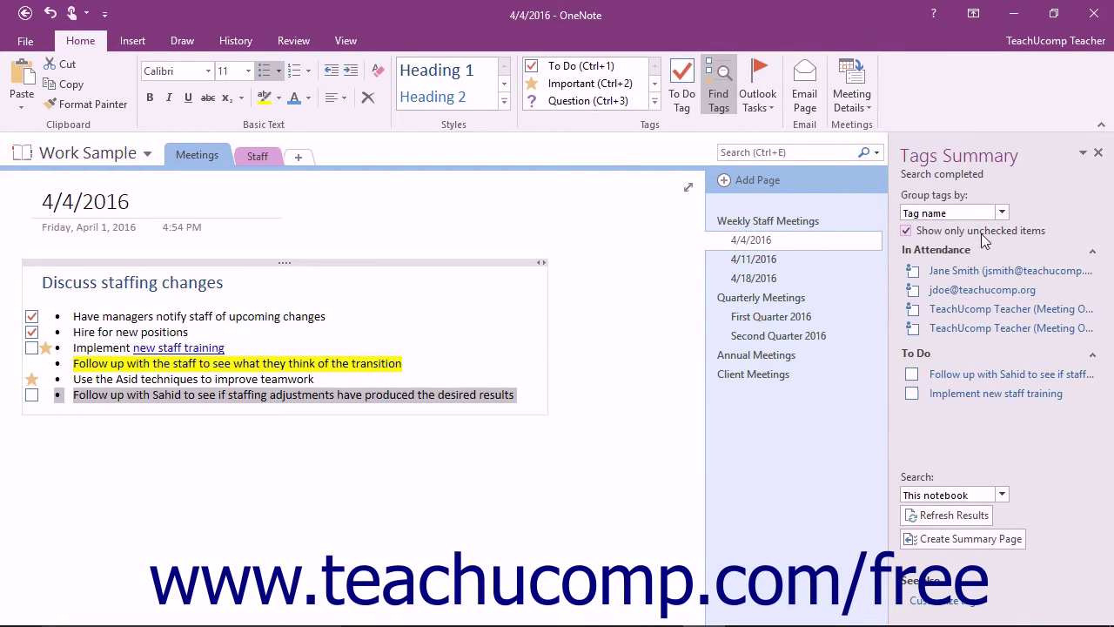
pyautogui.click(981, 233)
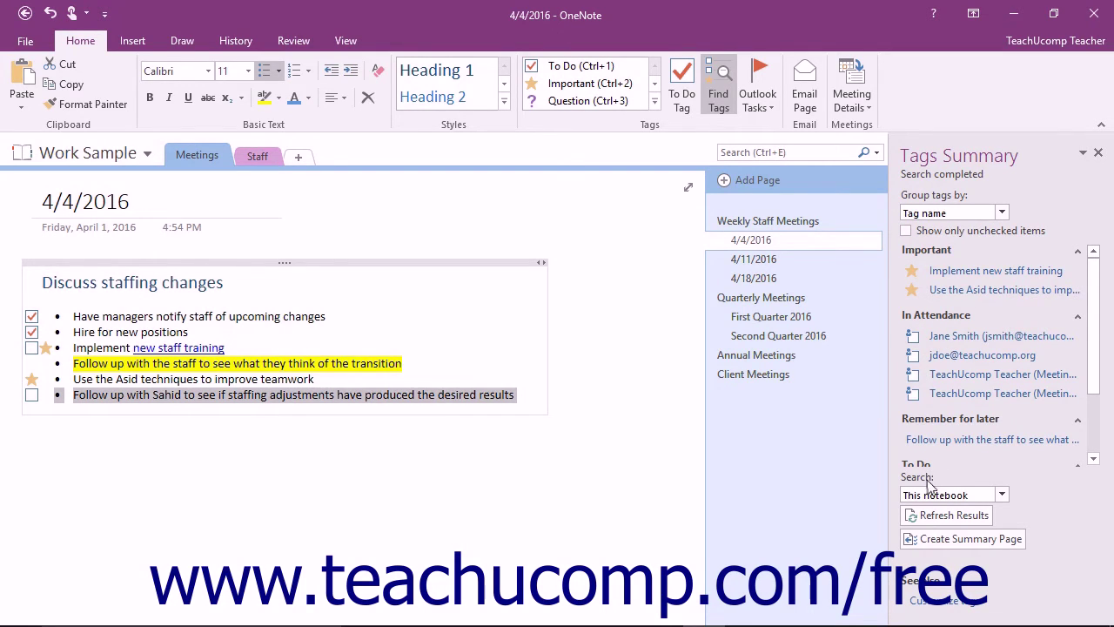
pyautogui.click(1002, 494)
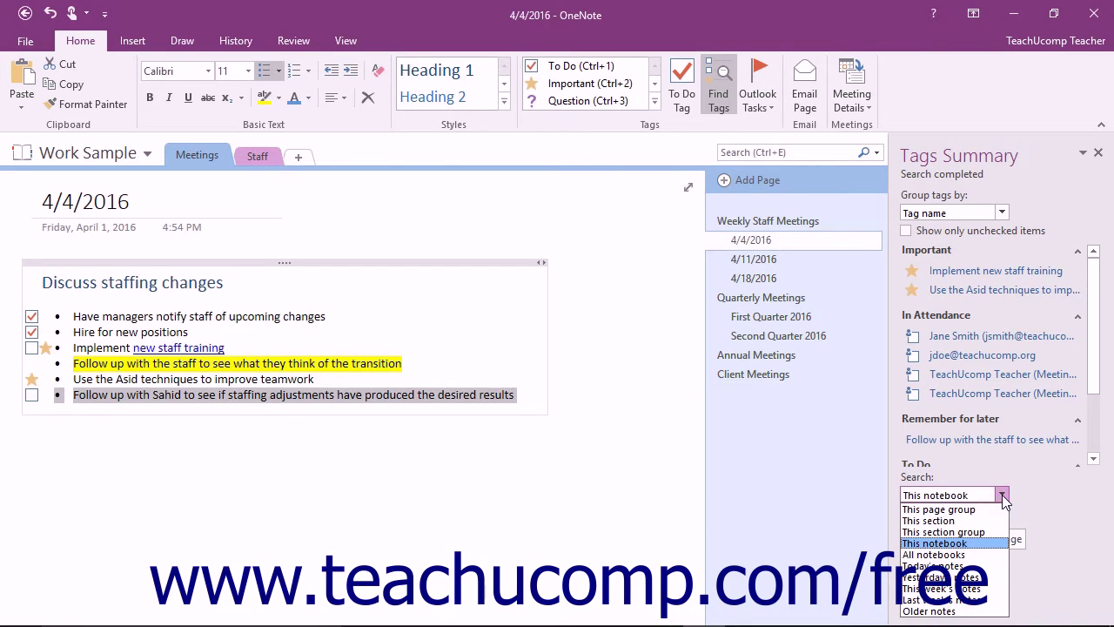
pyautogui.click(1002, 495)
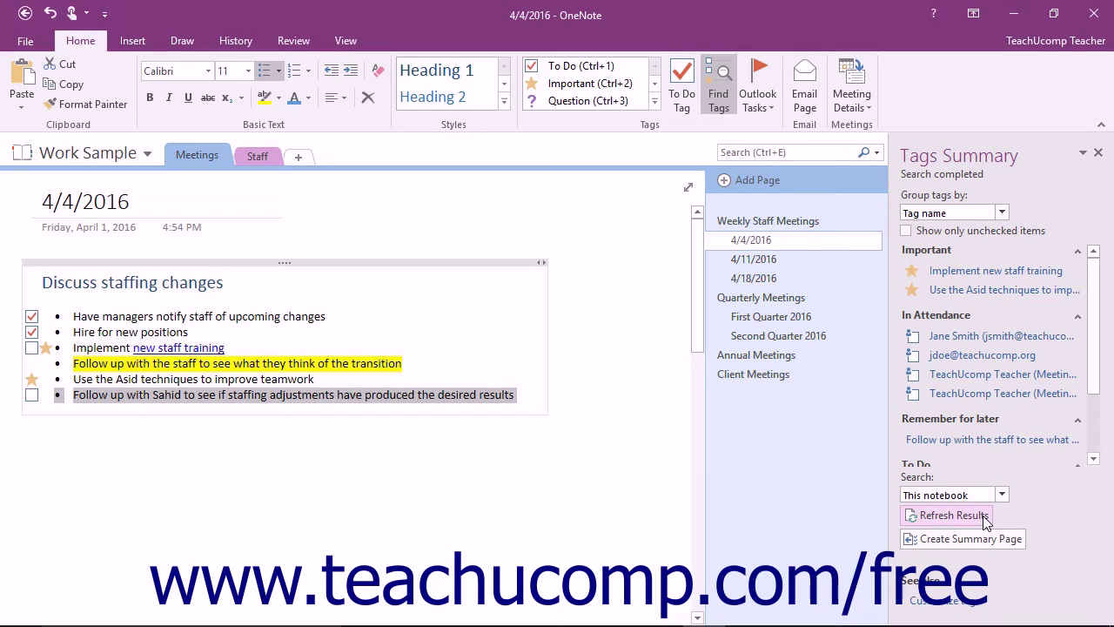
pyautogui.click(985, 517)
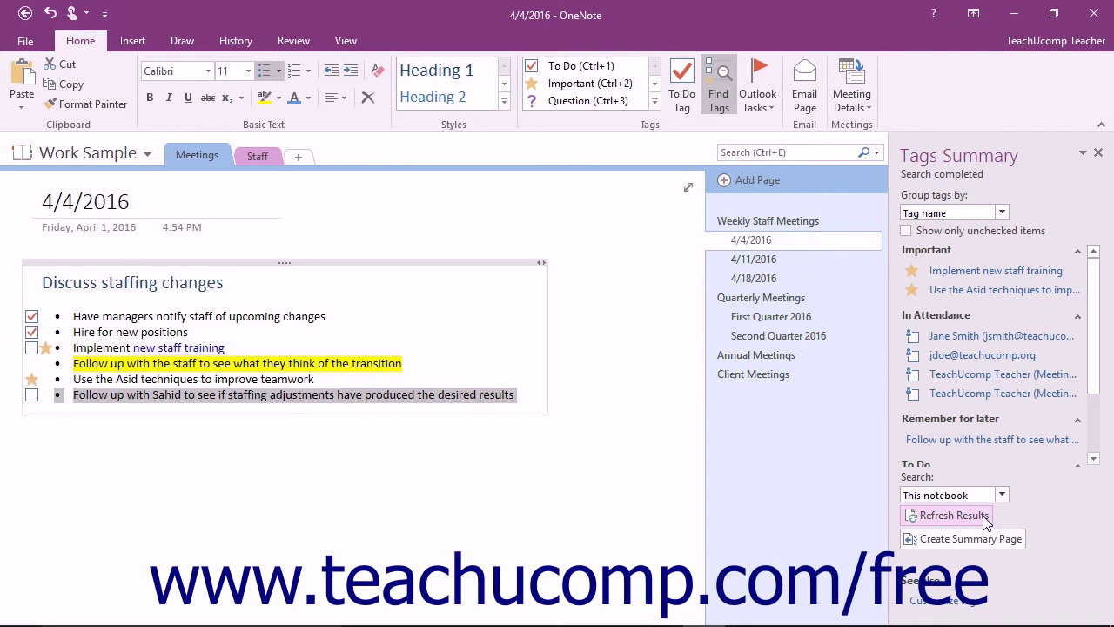
# Step: Check off 'Implement new staff training' from the Tags Summary, then close the summary pane
pyautogui.click(983, 277)
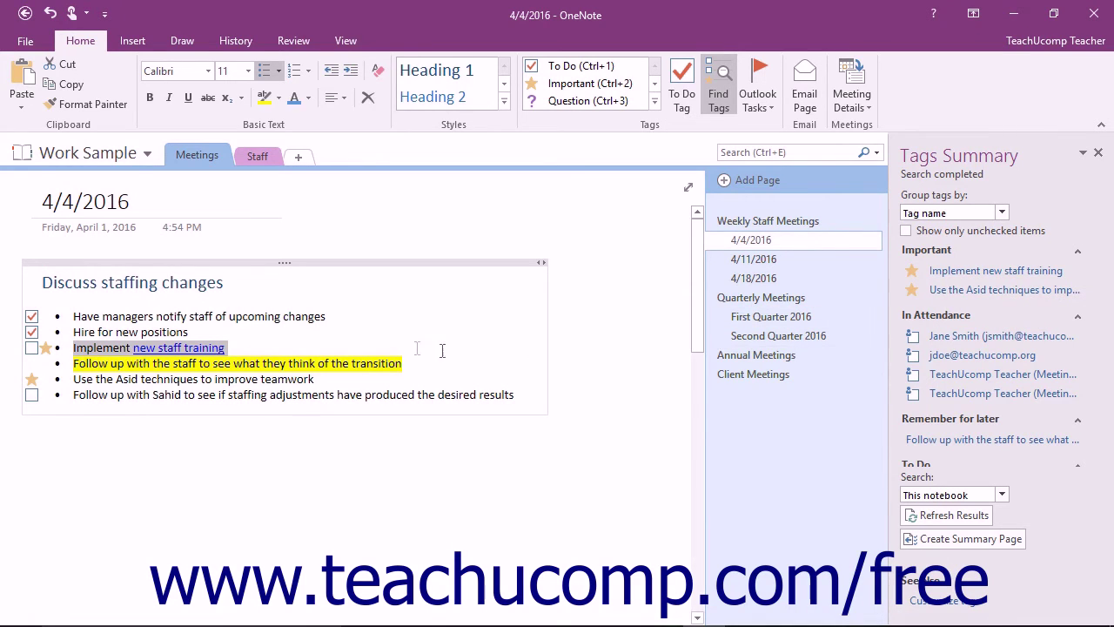
pyautogui.click(33, 349)
pyautogui.click(946, 235)
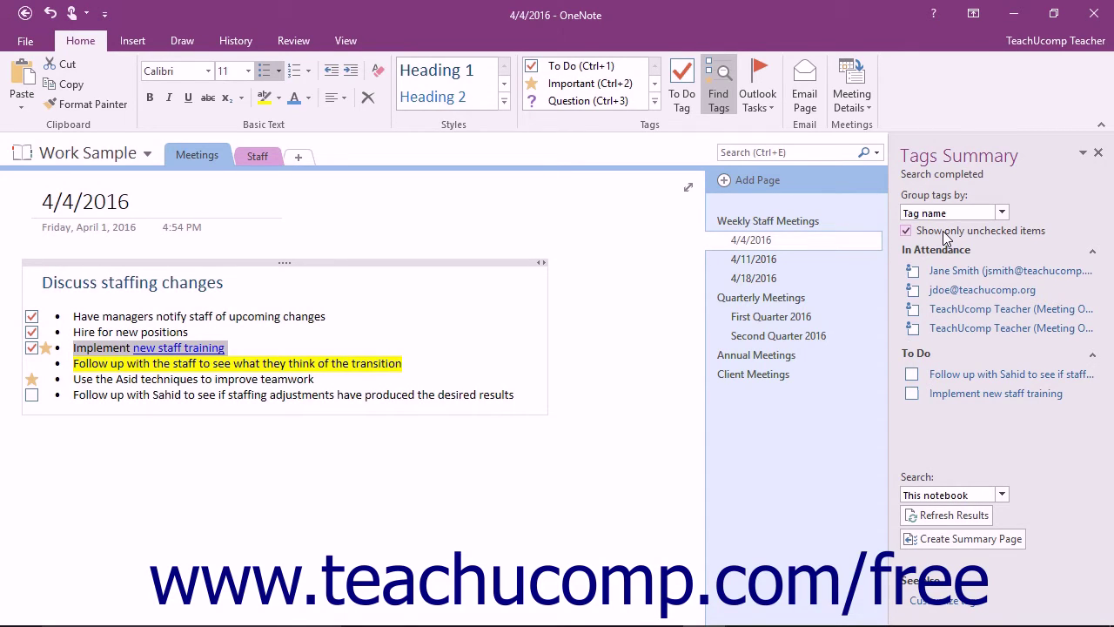
pyautogui.click(945, 233)
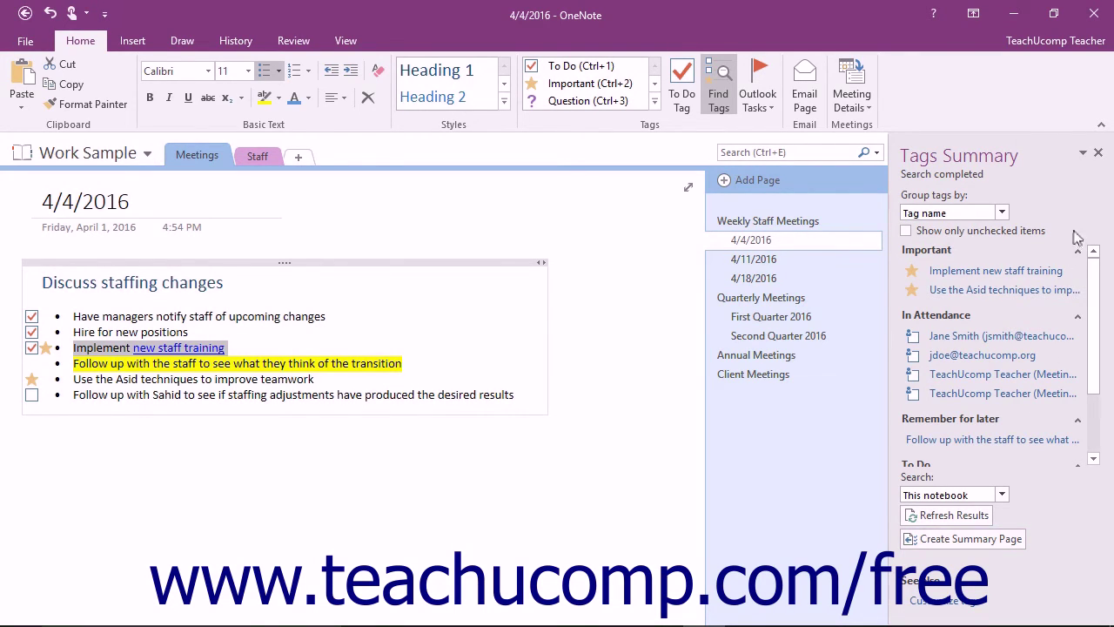
pyautogui.click(1098, 152)
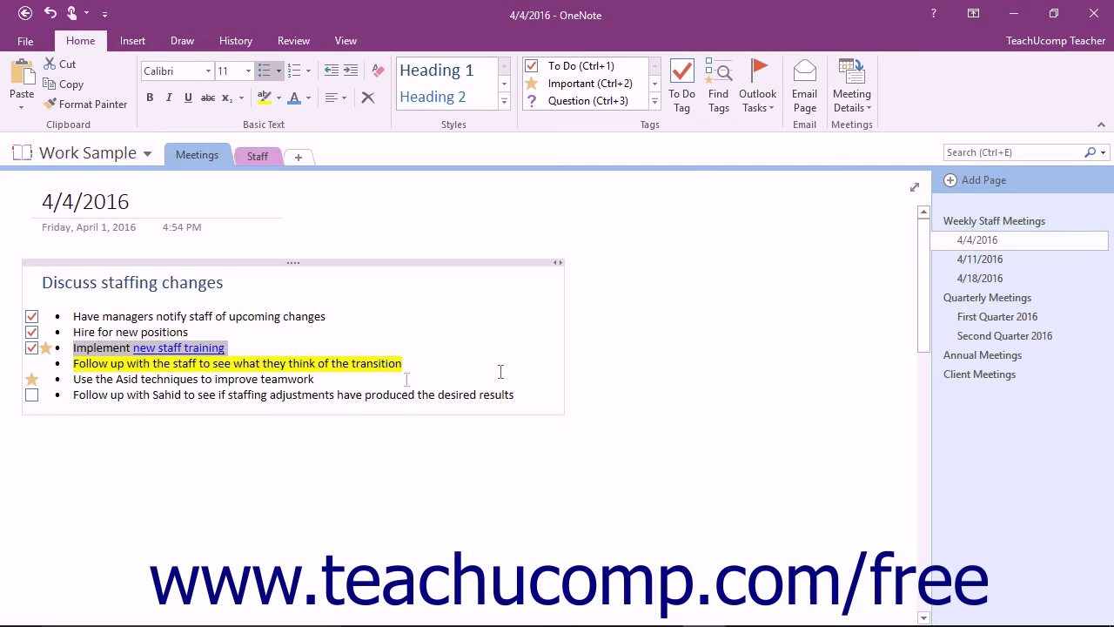
# Step: Remove the tag from the 'Follow up with the staff' line and expand the full tag list
pyautogui.click(17, 363)
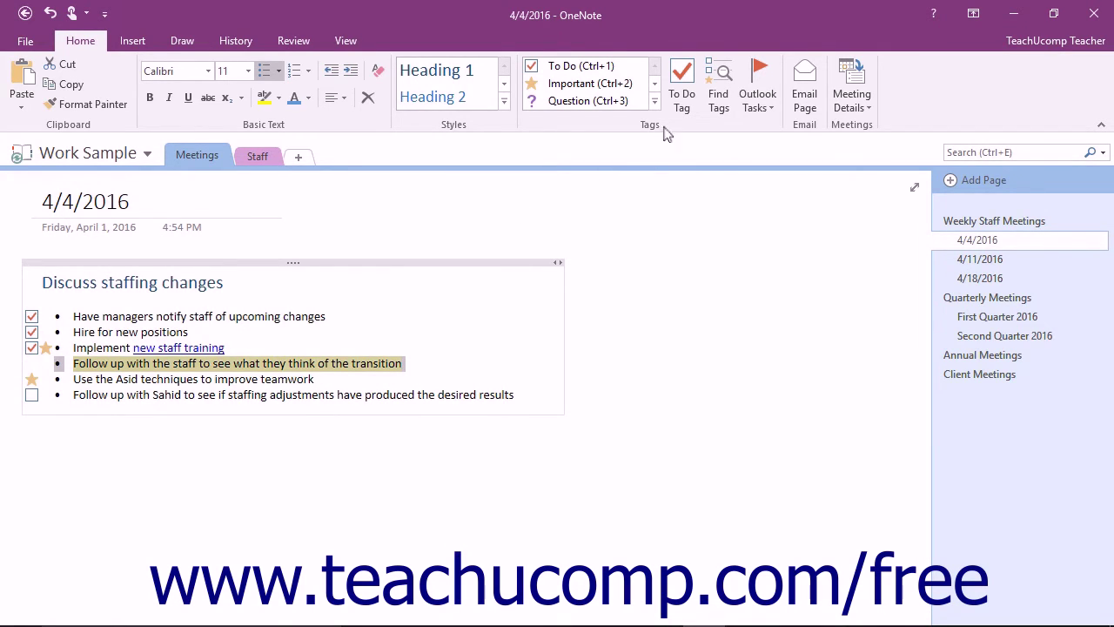
pyautogui.click(655, 102)
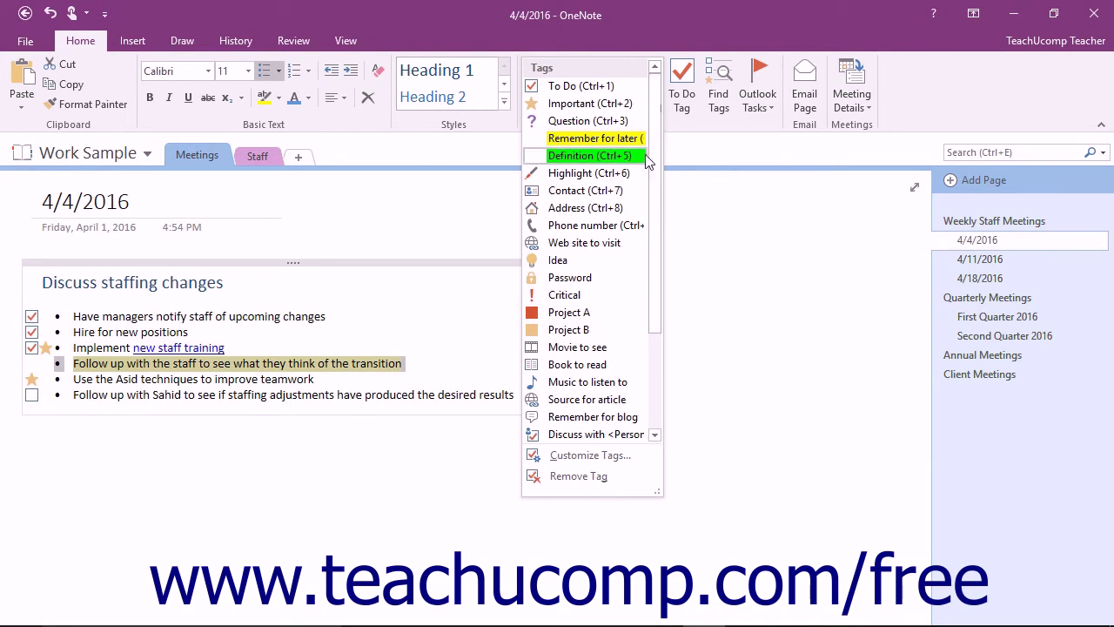
pyautogui.click(591, 477)
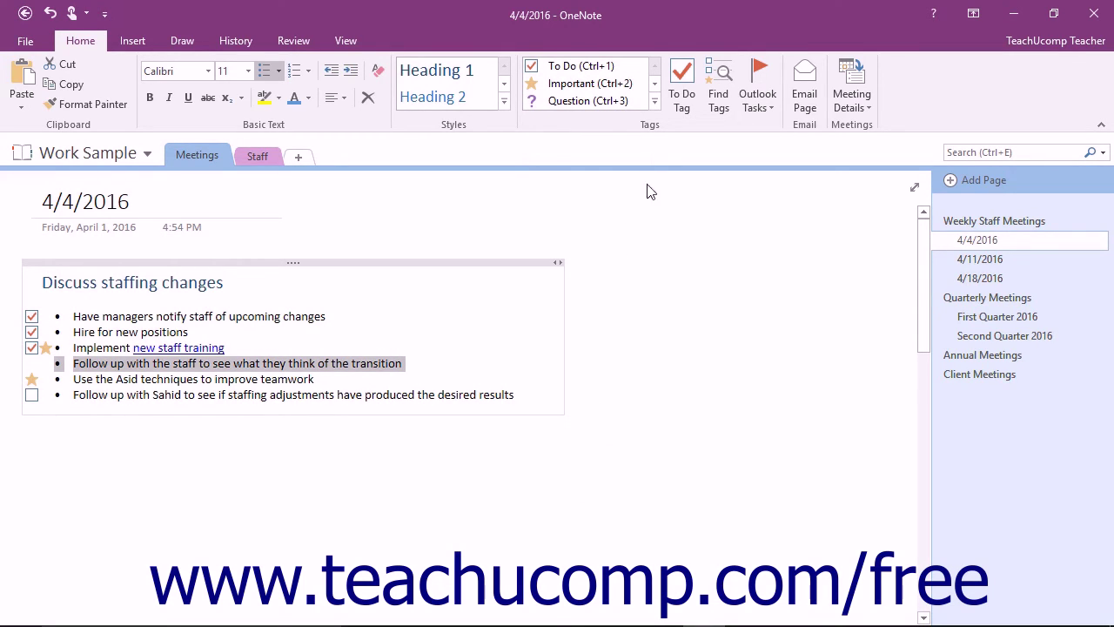
pyautogui.click(654, 104)
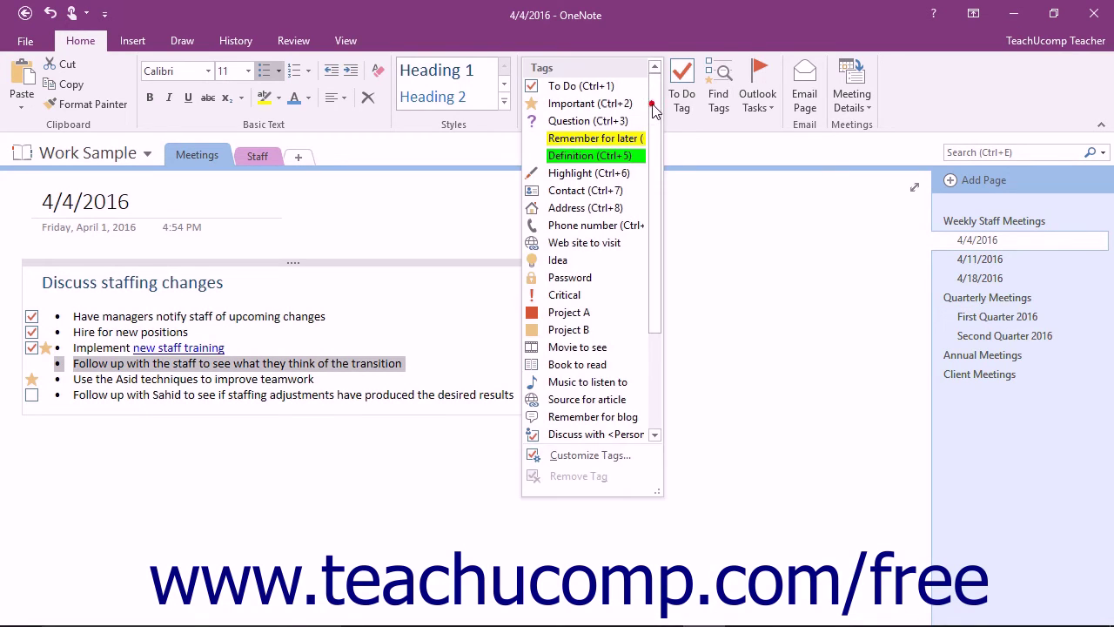
# Step: In Customize Tags, reposition Project A so it sits below Critical
pyautogui.click(600, 455)
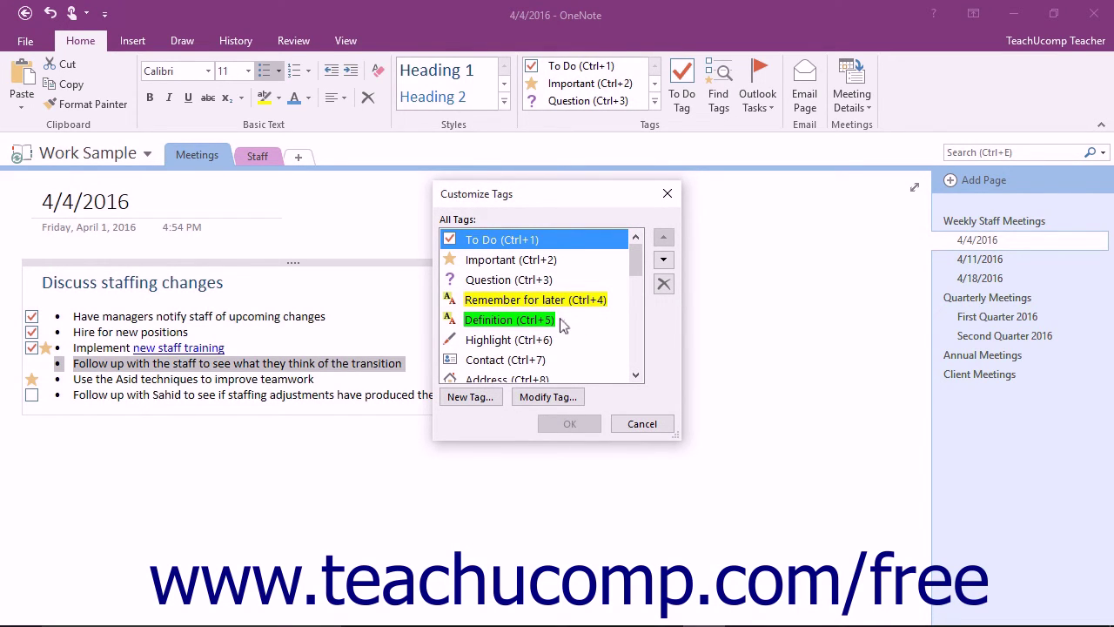
pyautogui.scroll(-2, 562, 324)
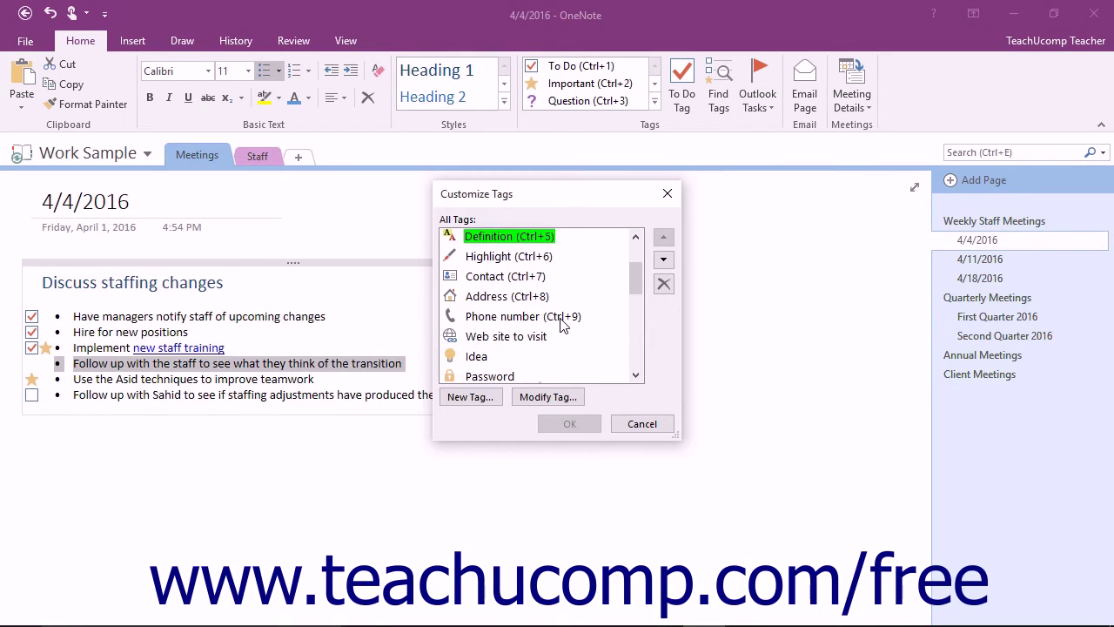
pyautogui.scroll(-2, 562, 323)
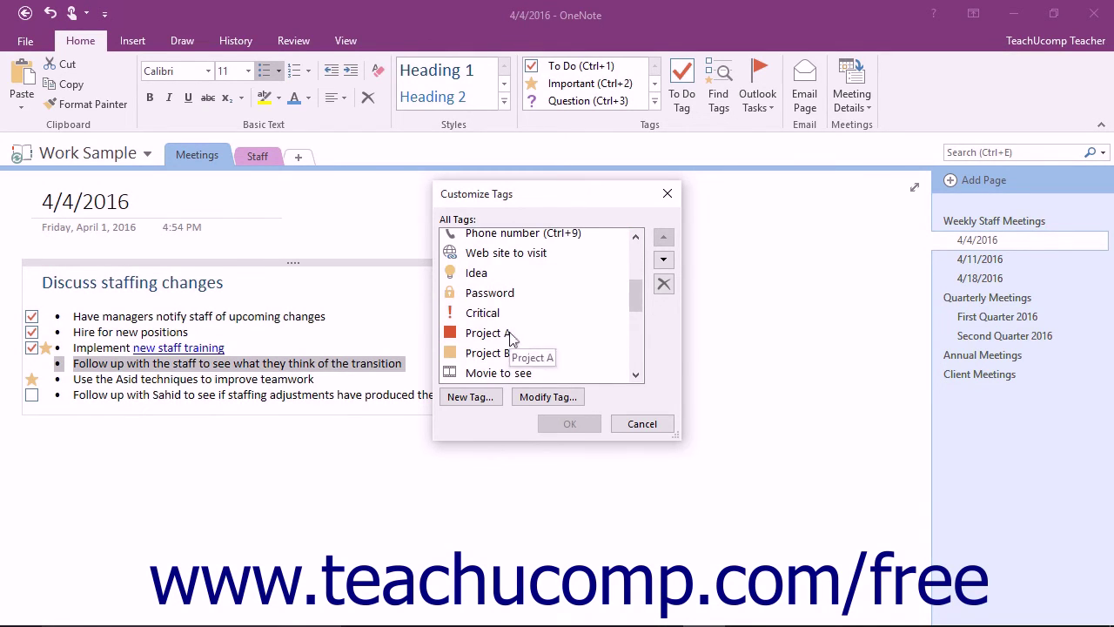
pyautogui.click(510, 336)
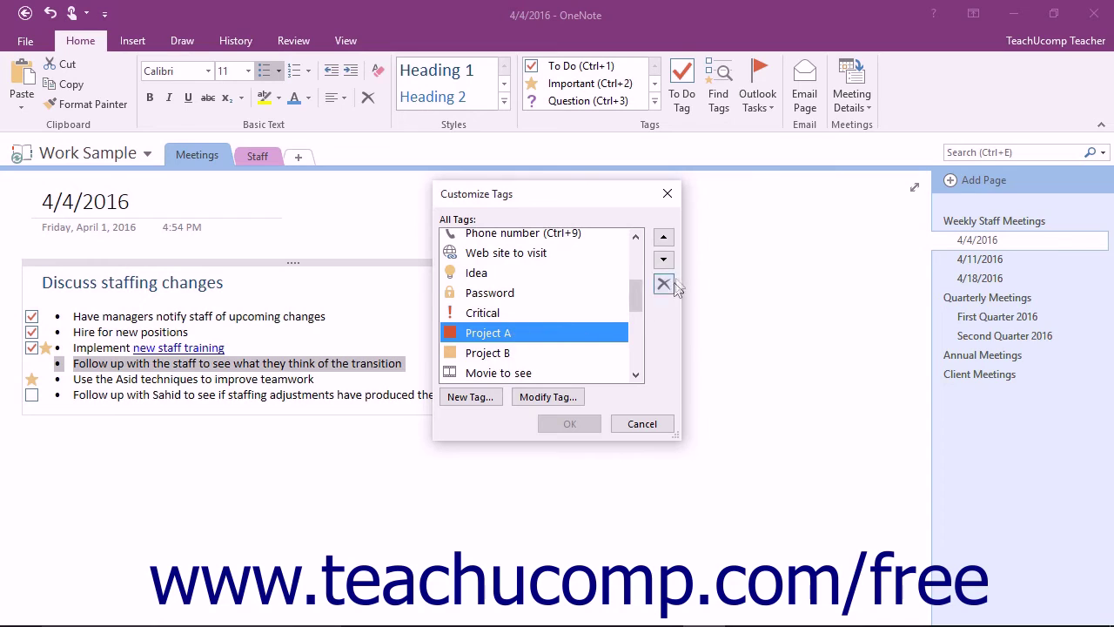
pyautogui.click(664, 241)
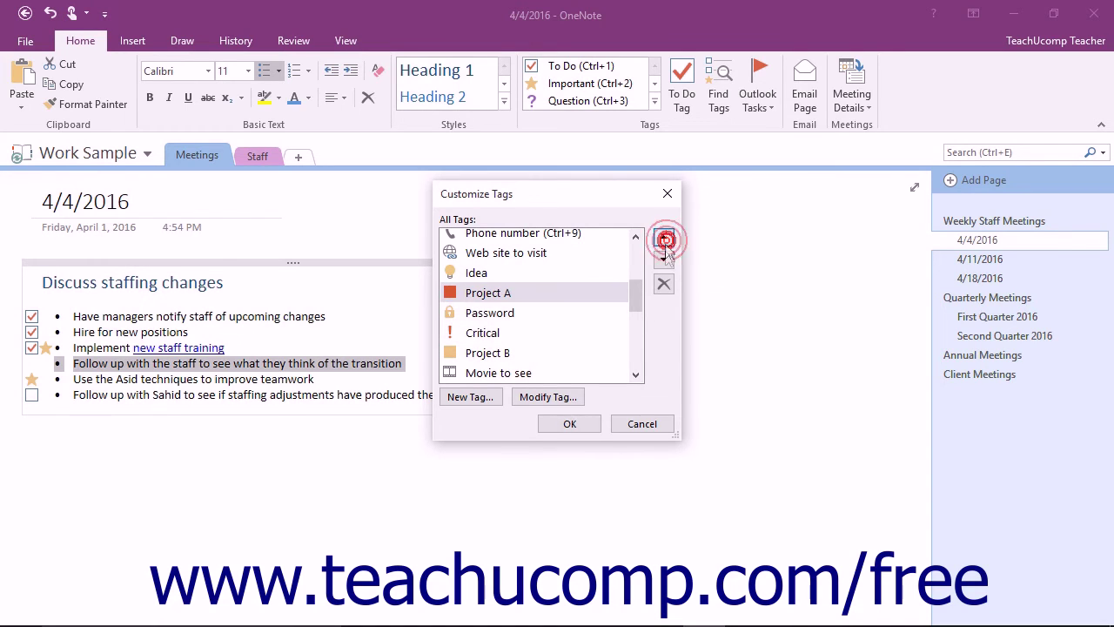
pyautogui.click(664, 259)
pyautogui.click(664, 260)
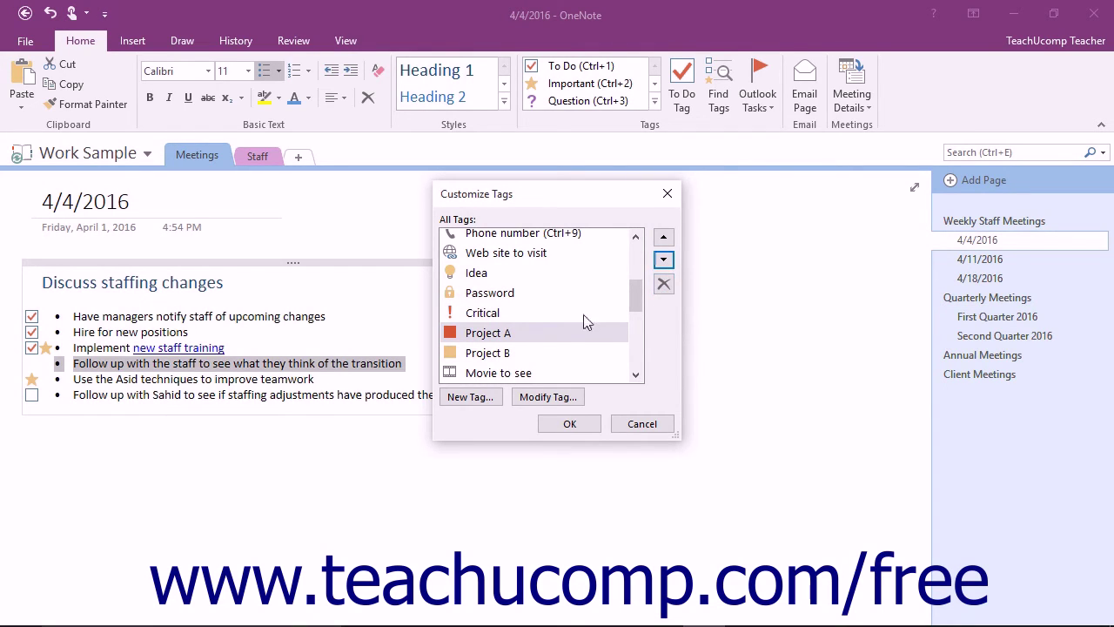
# Step: Delete the Project B tag from the list and reselect Project A
pyautogui.click(508, 353)
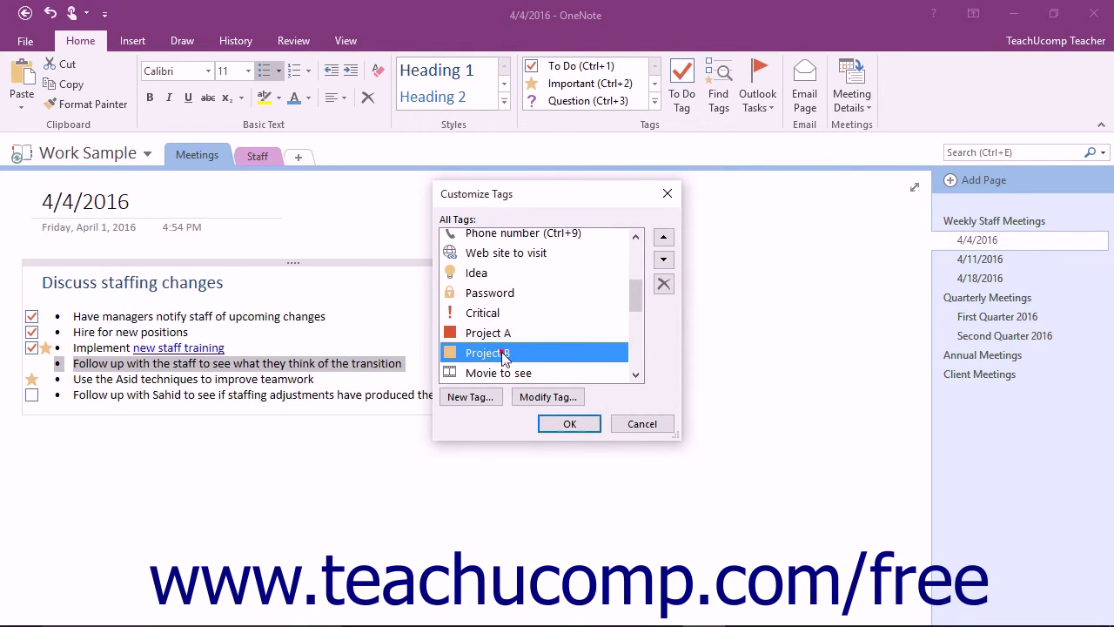
pyautogui.click(664, 284)
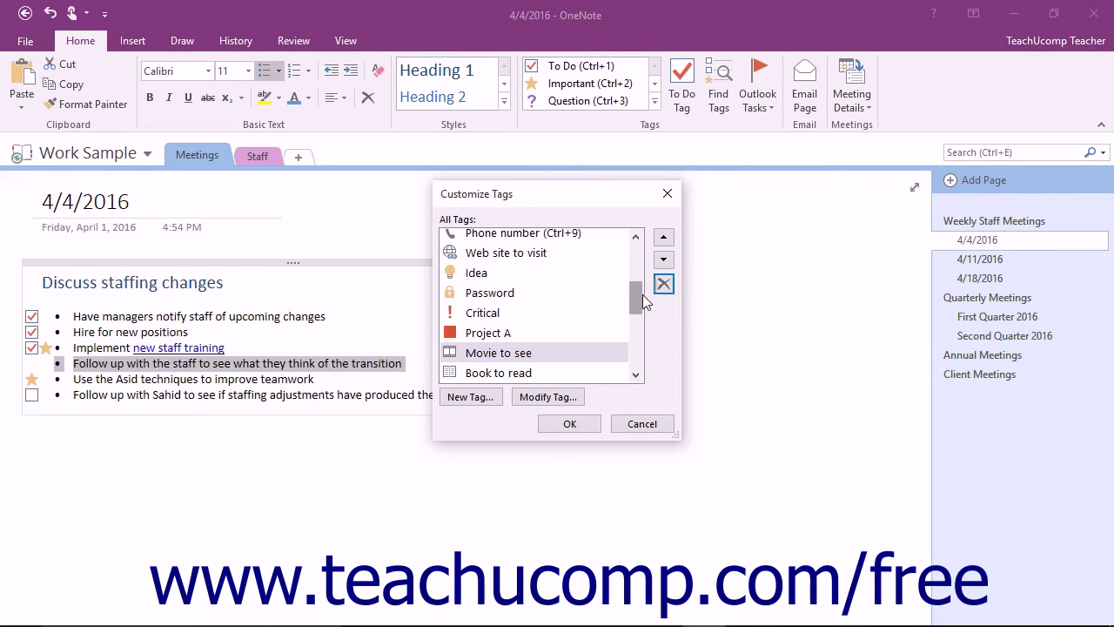
pyautogui.click(512, 334)
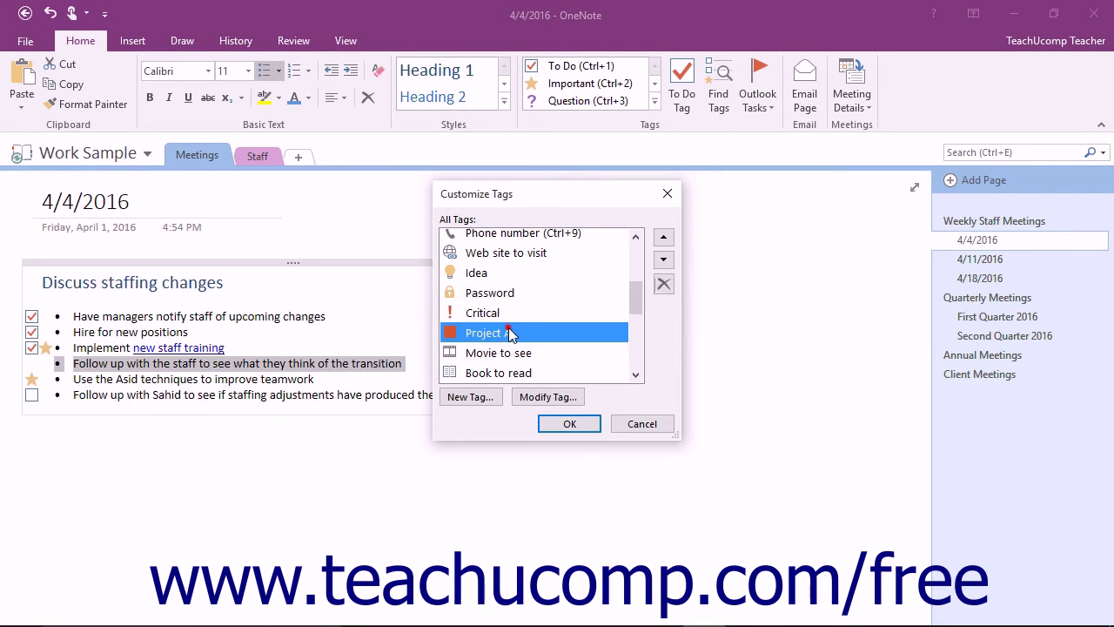
# Step: Modify Project A to use the Blue Circle symbol, keeping its font colour unchanged
pyautogui.click(529, 397)
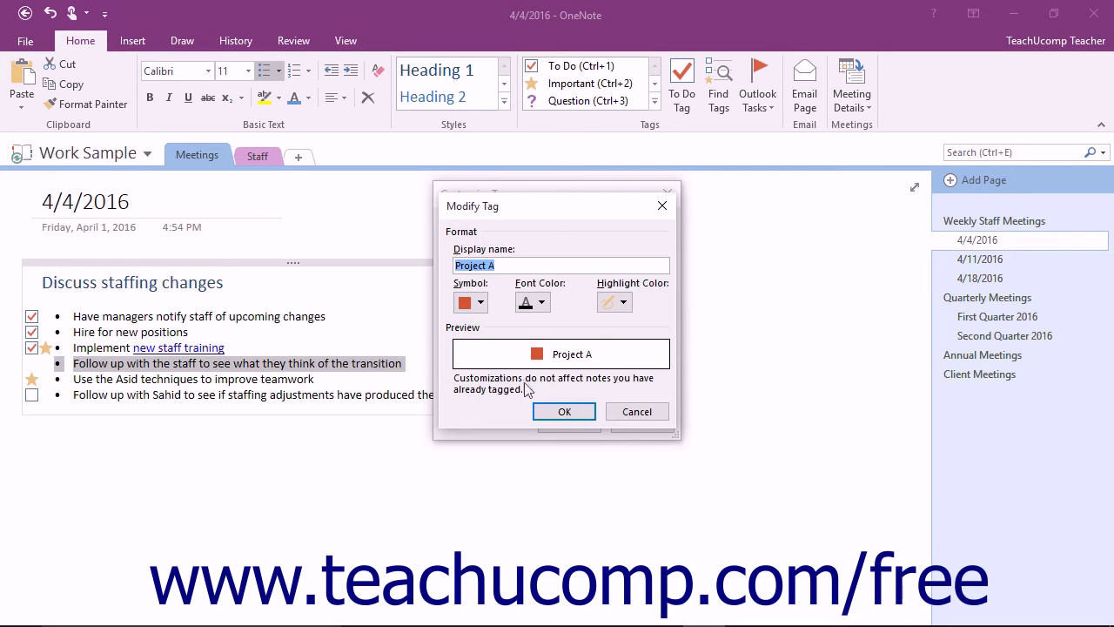
pyautogui.click(507, 264)
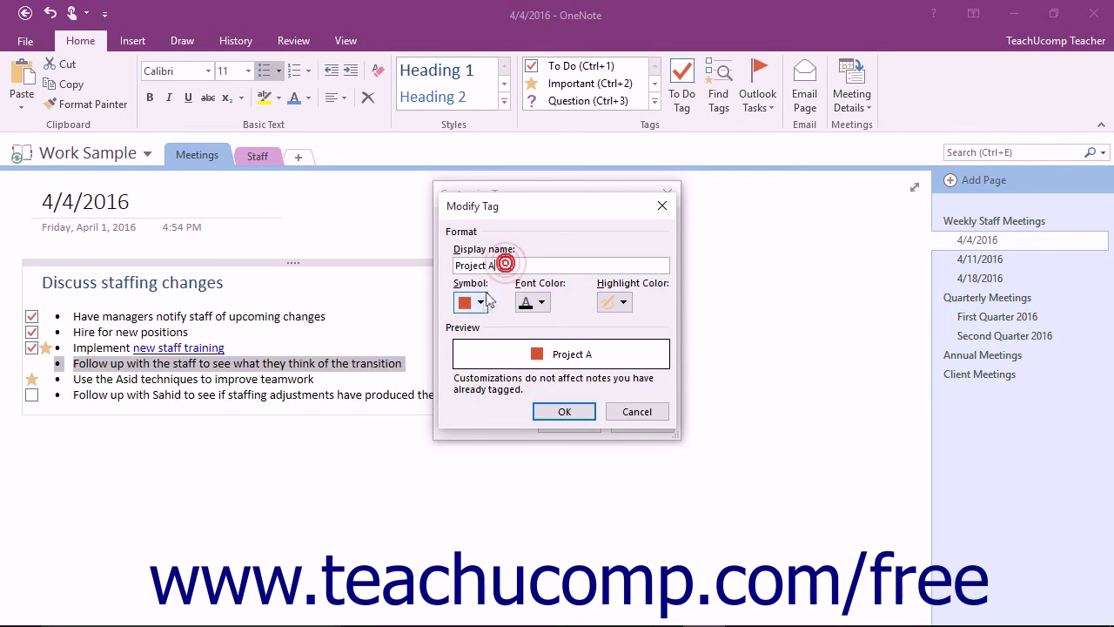
pyautogui.click(481, 302)
pyautogui.click(481, 302)
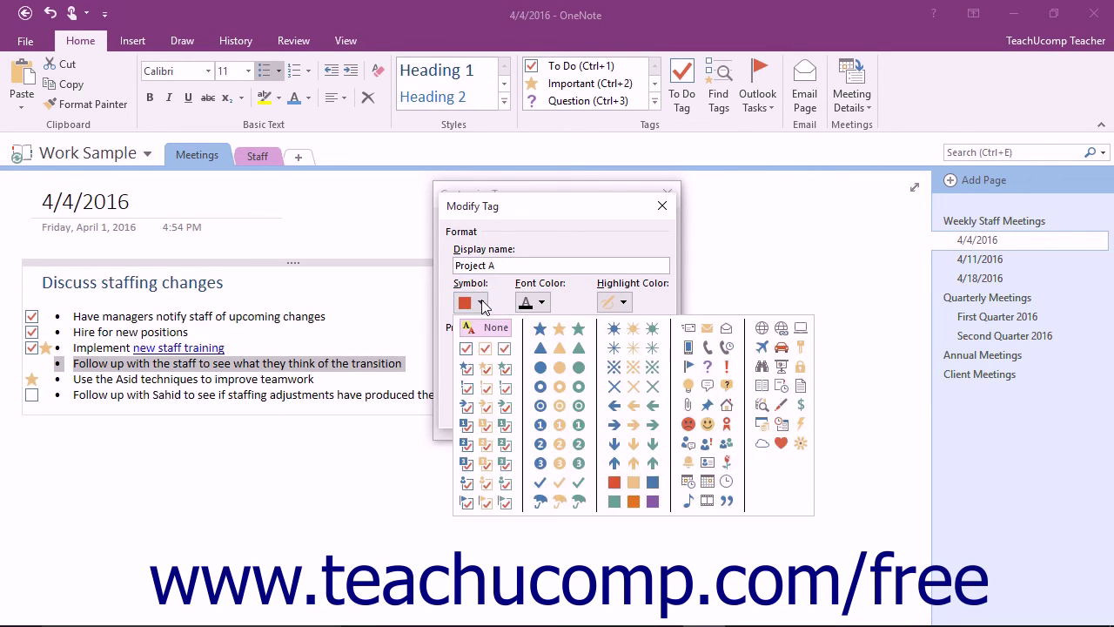
pyautogui.click(539, 367)
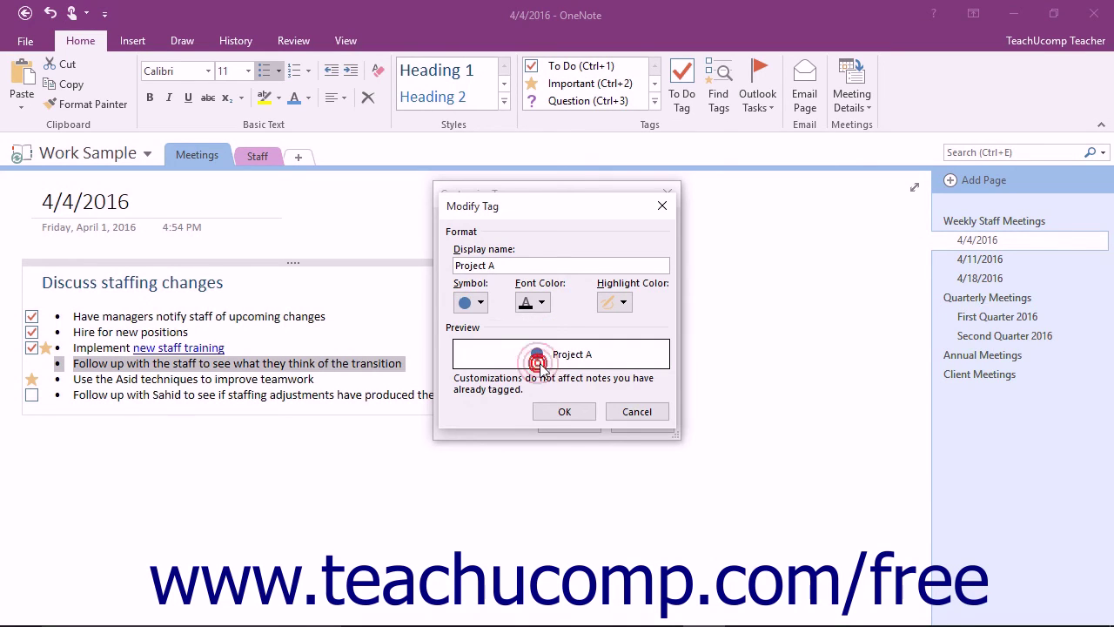
pyautogui.click(542, 303)
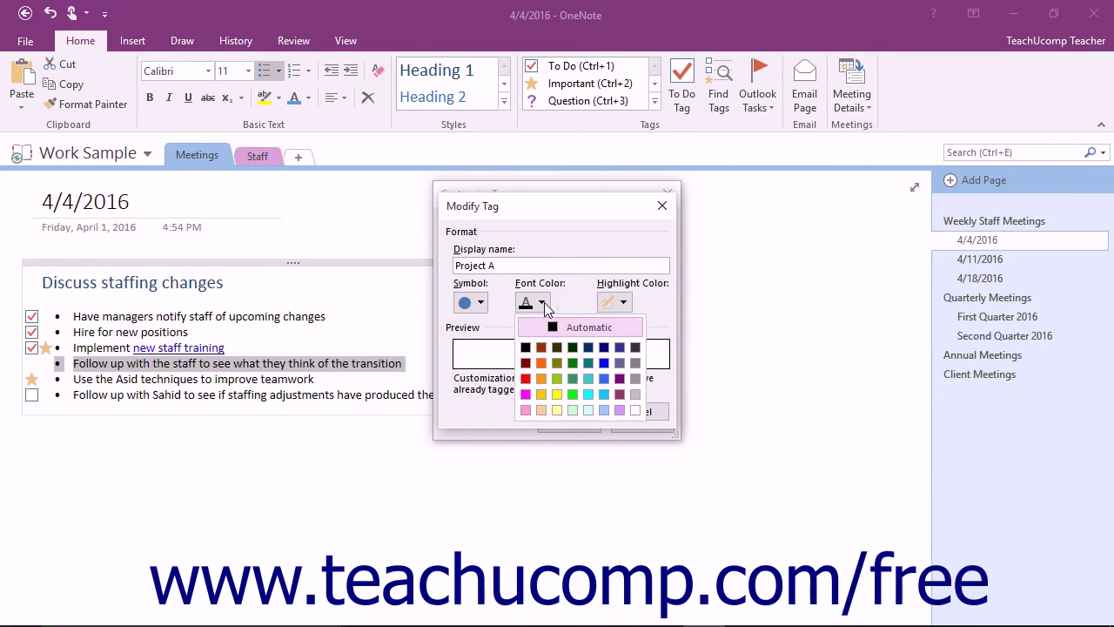
pyautogui.click(620, 303)
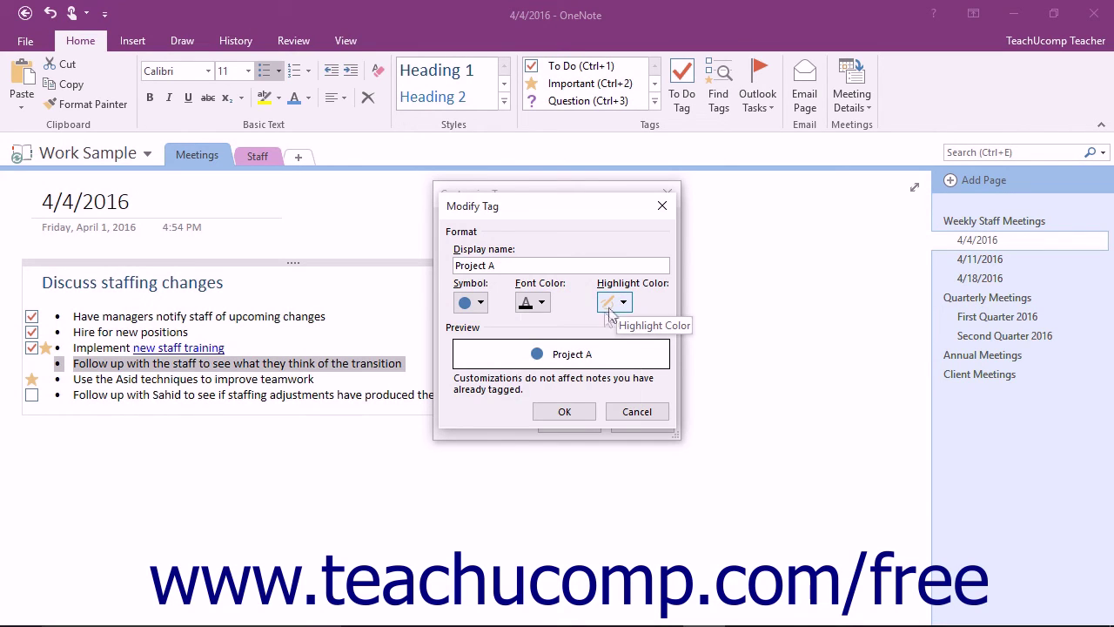
pyautogui.click(565, 412)
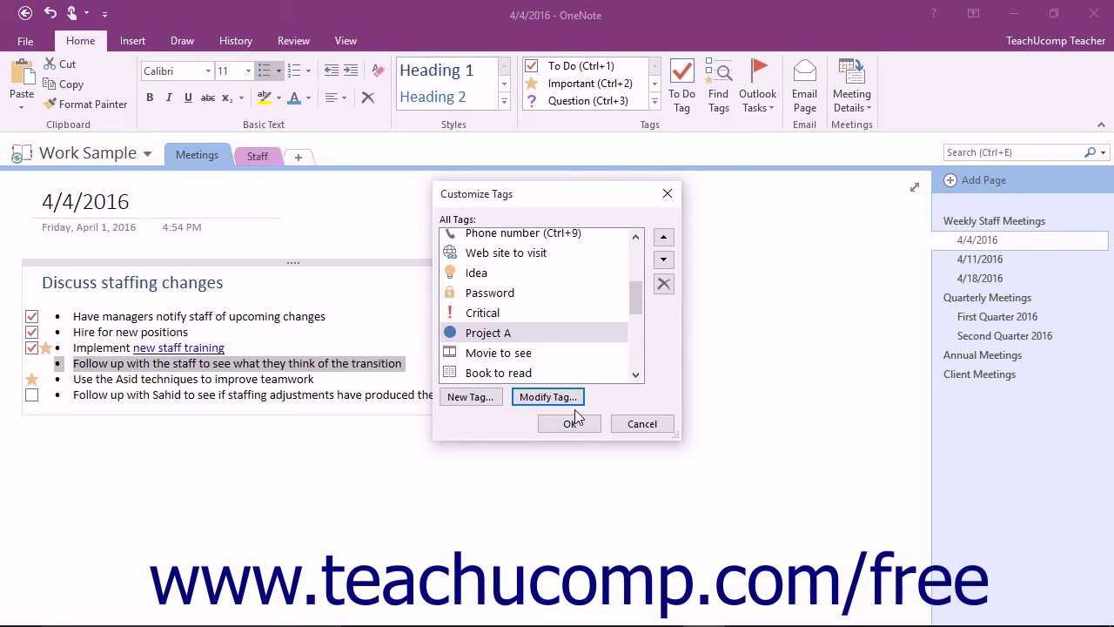
# Step: Create a 'Project B' tag with an orange 3 symbol, orange font and dark-yellow highlight
pyautogui.click(489, 399)
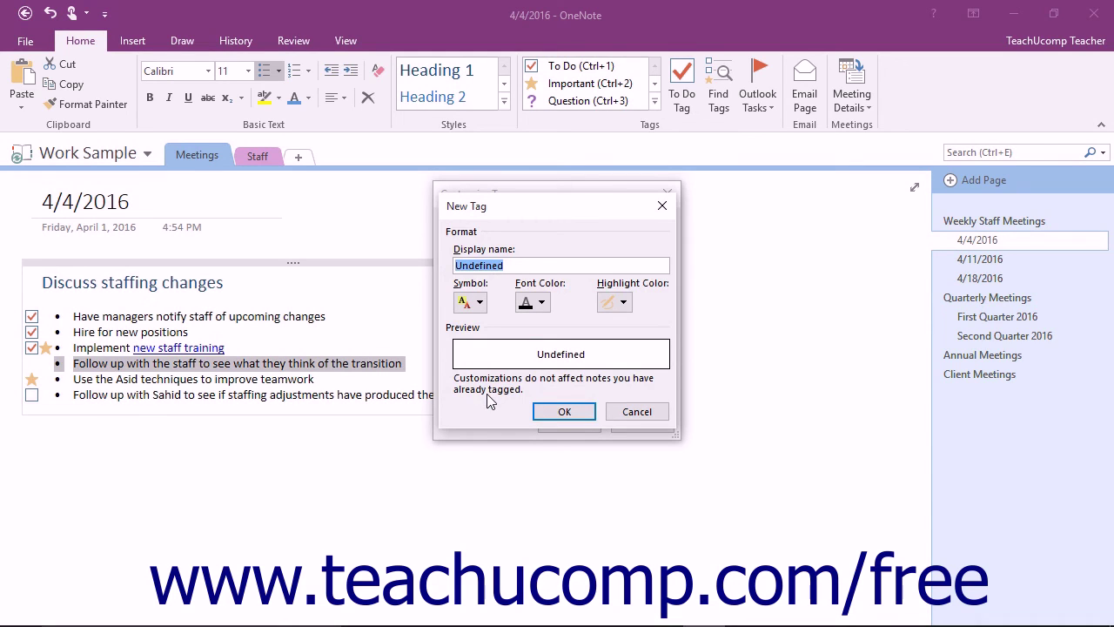
pyautogui.write('Project B')
pyautogui.click(480, 298)
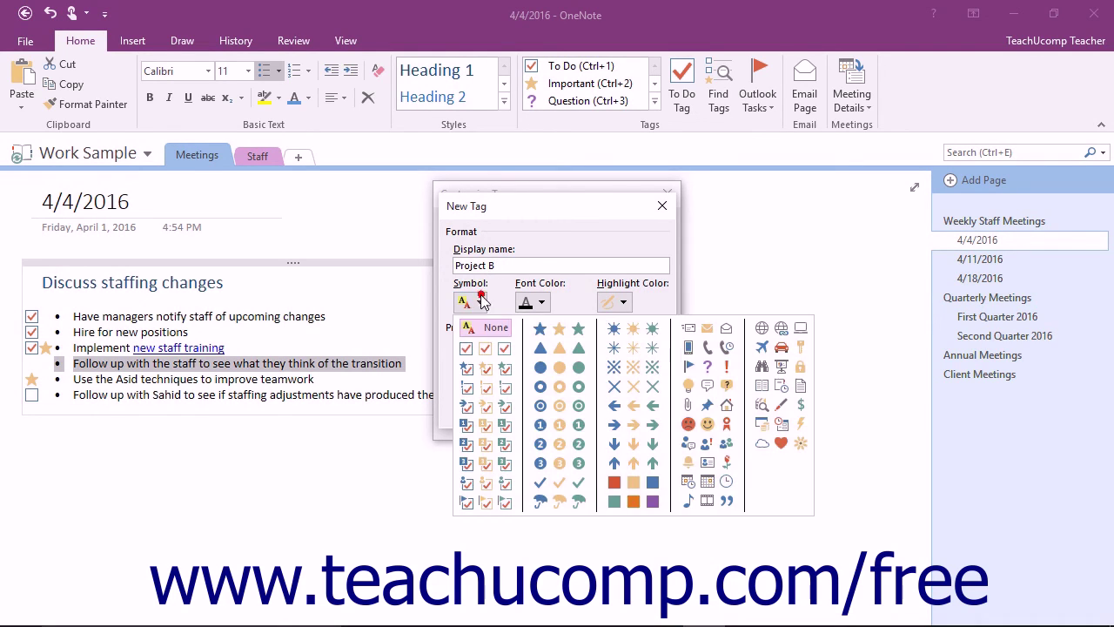
pyautogui.click(560, 462)
pyautogui.click(540, 302)
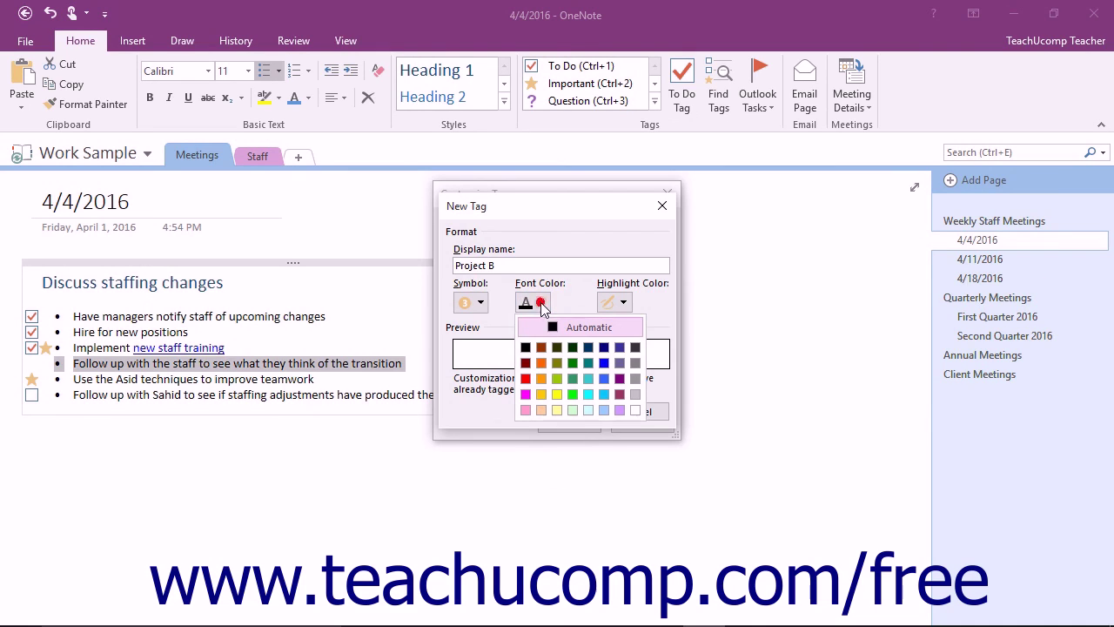
pyautogui.click(541, 379)
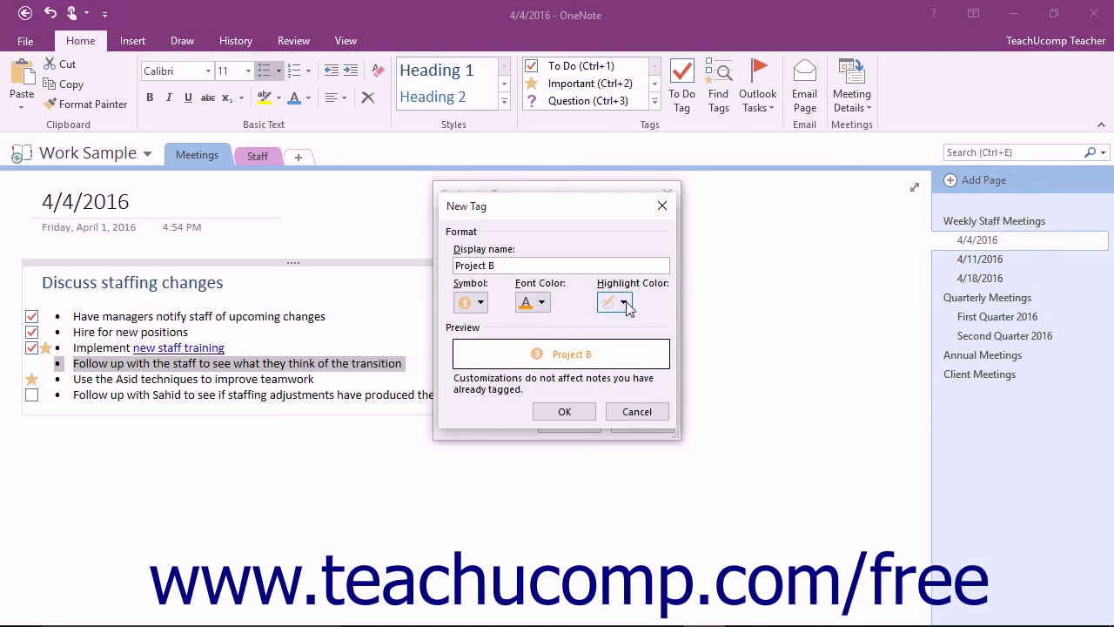
pyautogui.click(623, 303)
pyautogui.click(621, 374)
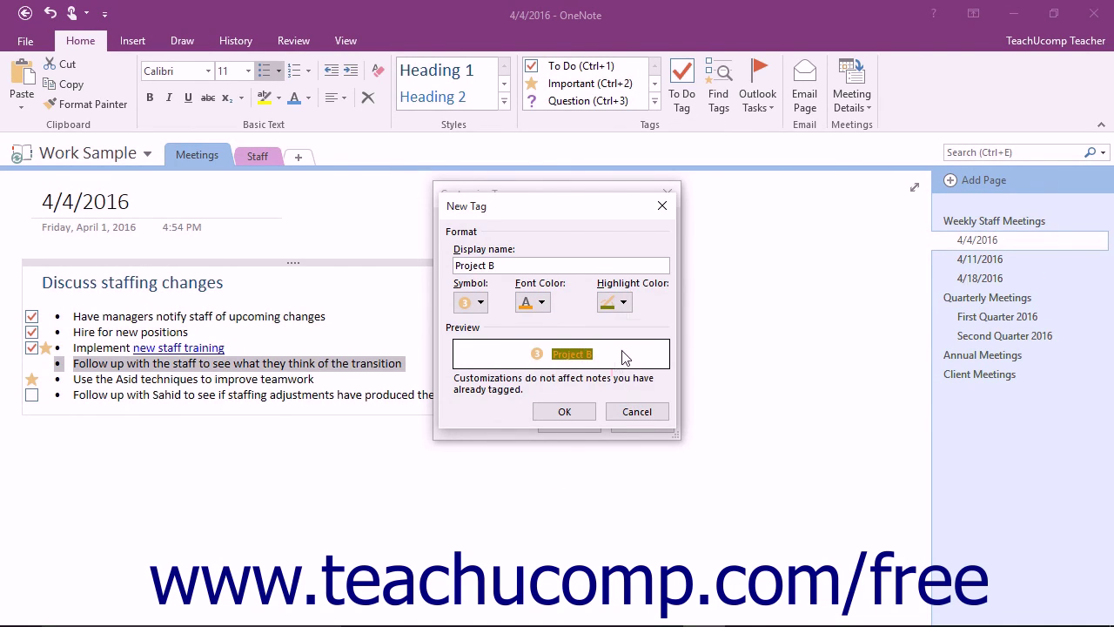
pyautogui.click(566, 413)
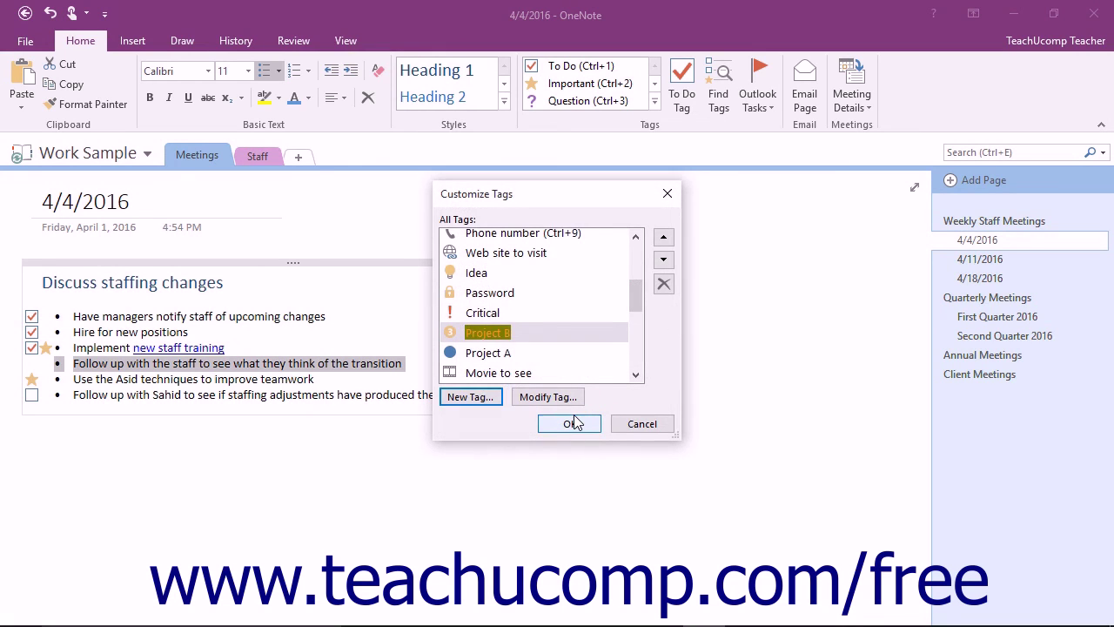